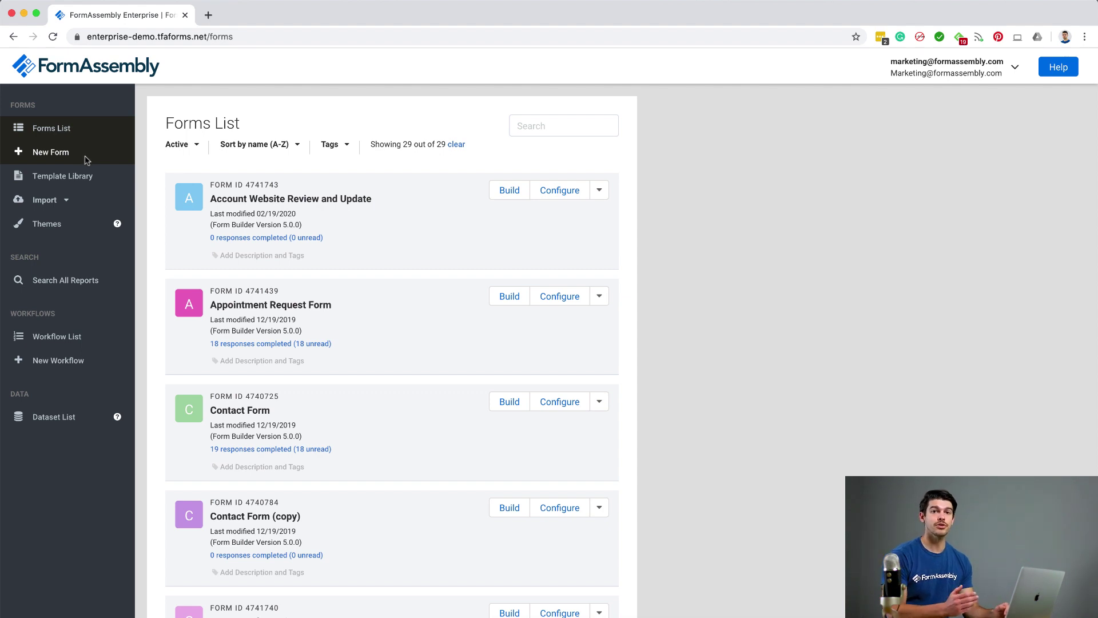
Create a new form from the Salesforce Web To Lead Form template, found by searching 'web'
left_click(103, 180)
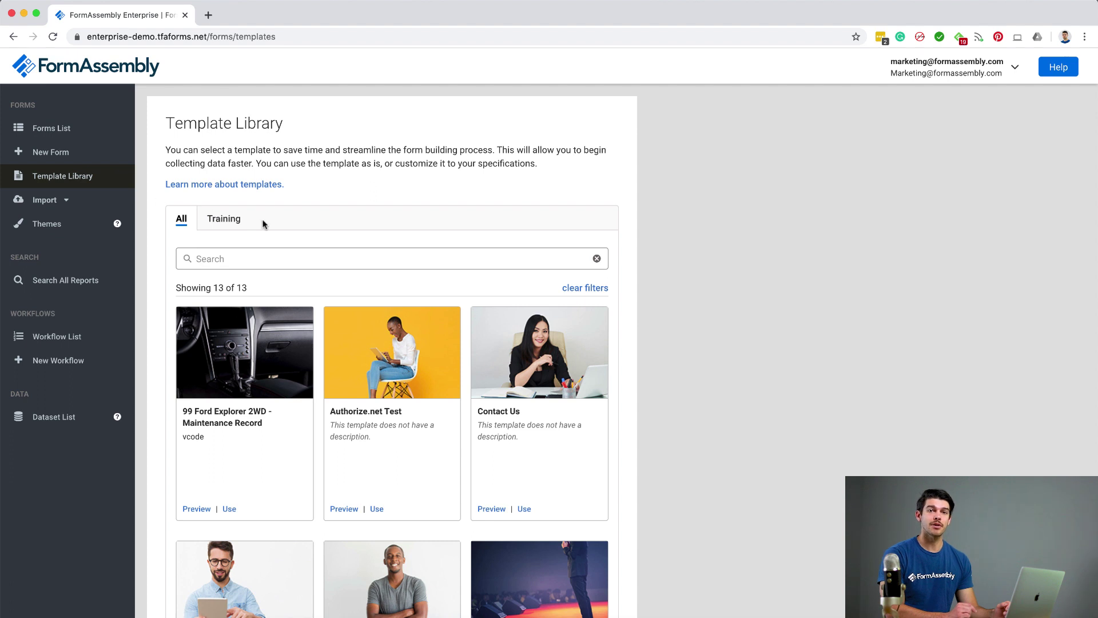
left_click(335, 258)
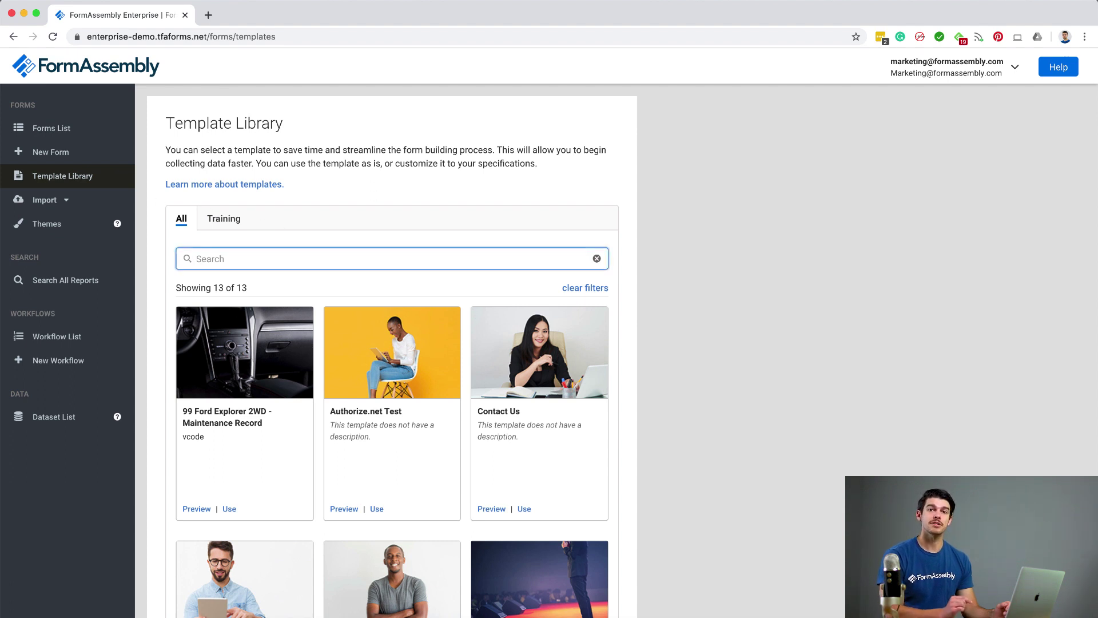
type("web")
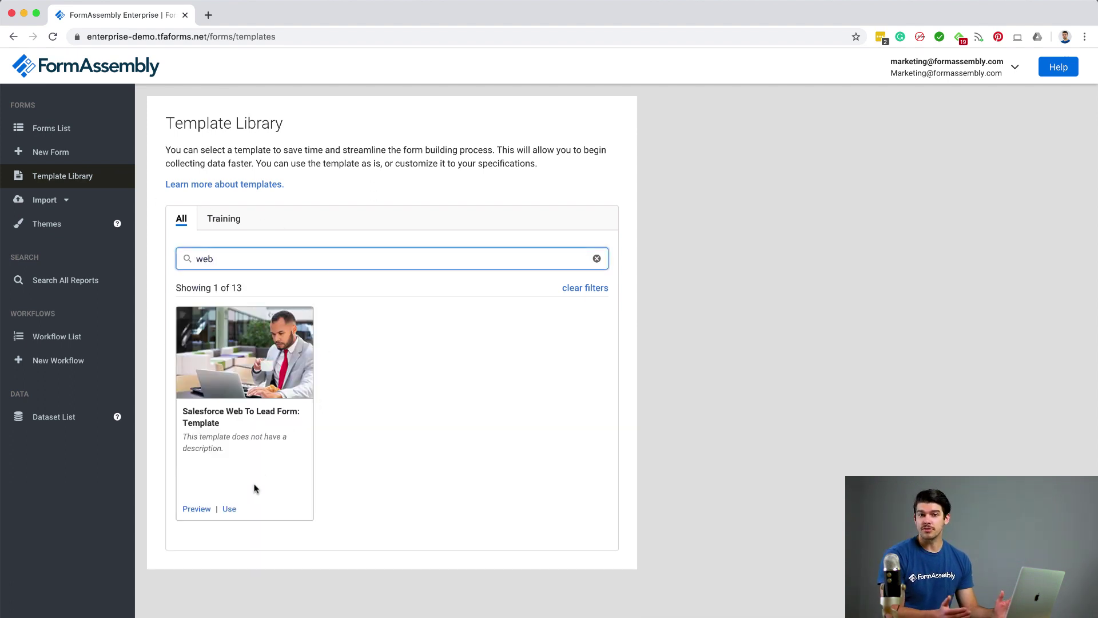
left_click(228, 509)
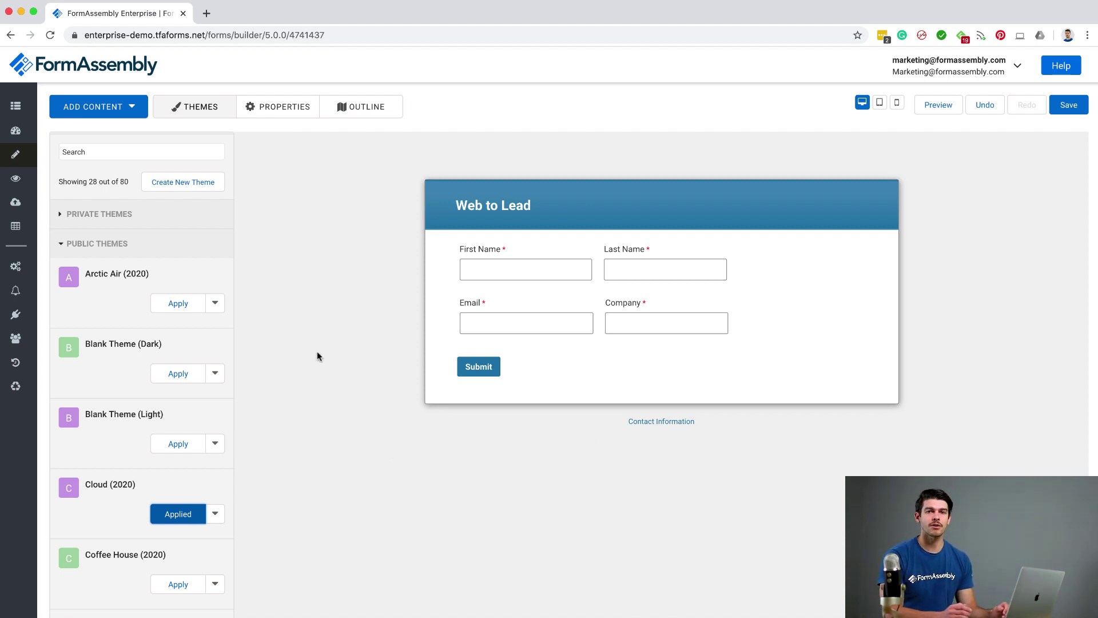
Apply the Arctic Air theme to the Web to Lead form
left_click(167, 304)
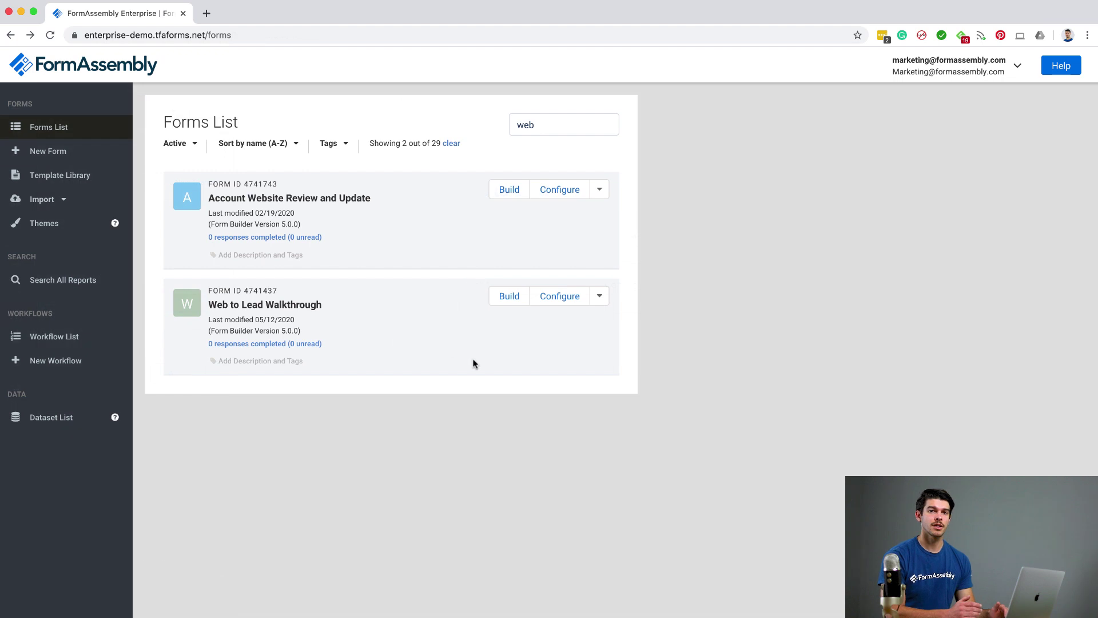
Open the Connectors page for the Web to Lead Walkthrough form from its Configure menu
left_click(546, 302)
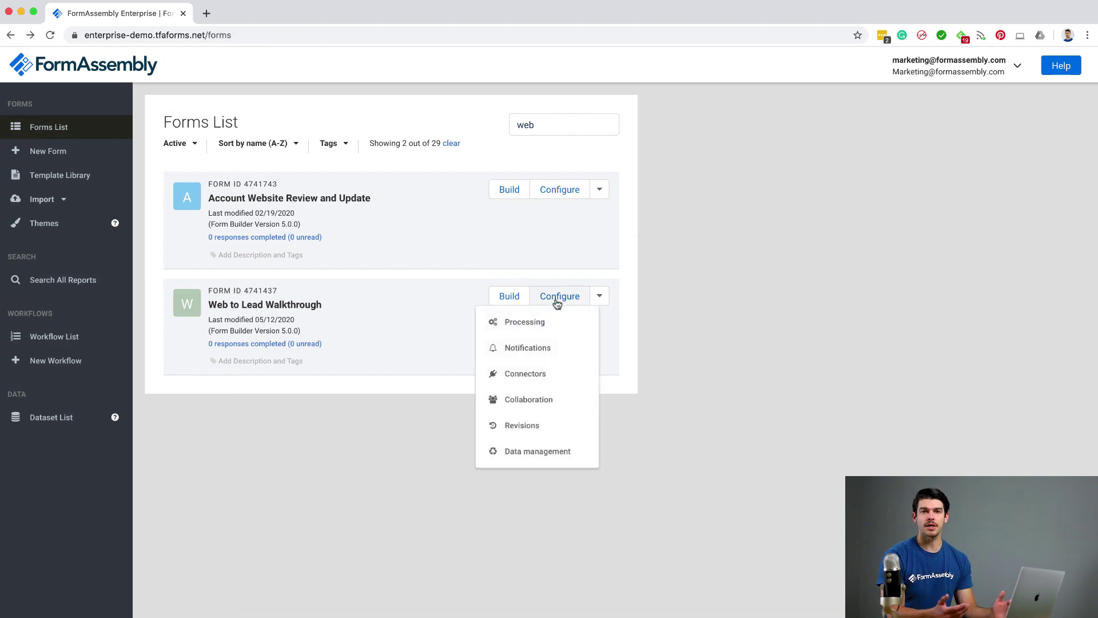
left_click(544, 375)
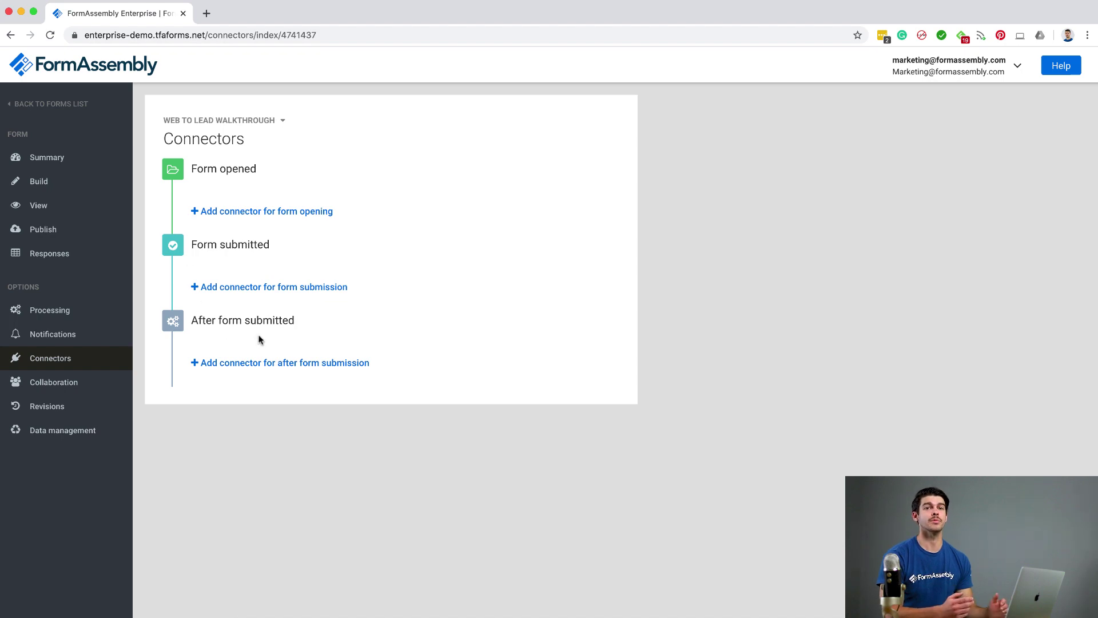
Add a Salesforce connector that runs on form submission
left_click(296, 289)
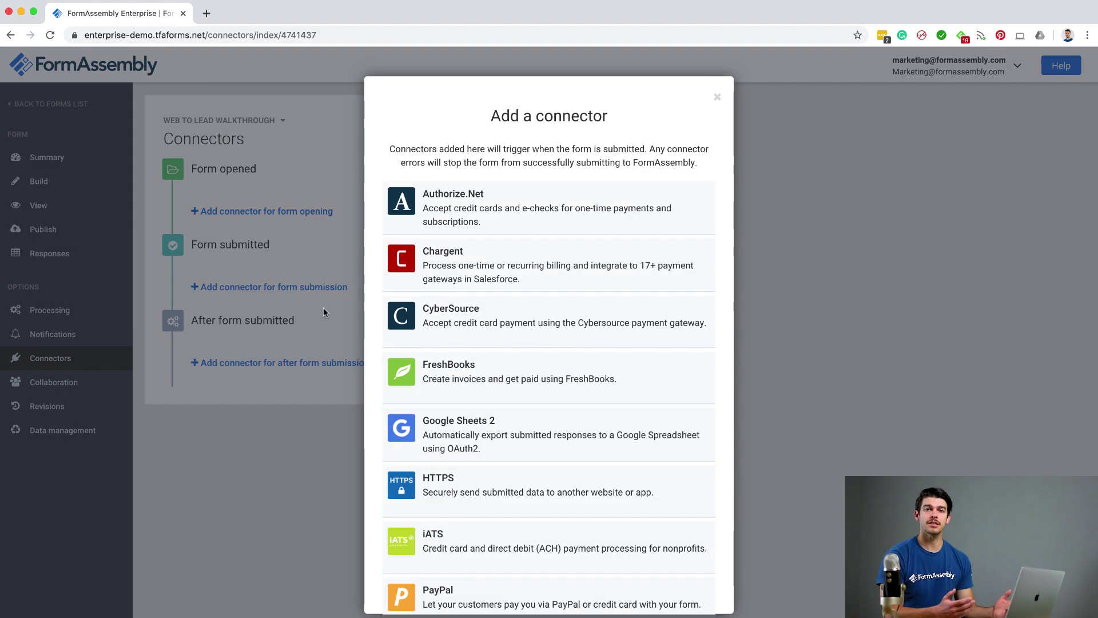
scroll(373, 411, "down", 5)
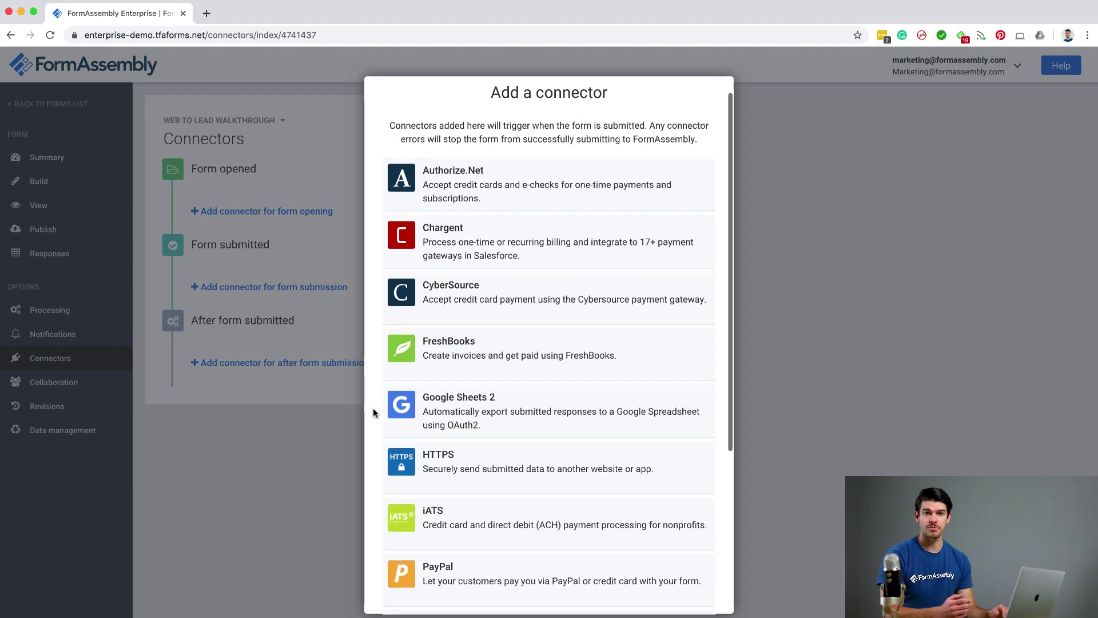
left_click(436, 479)
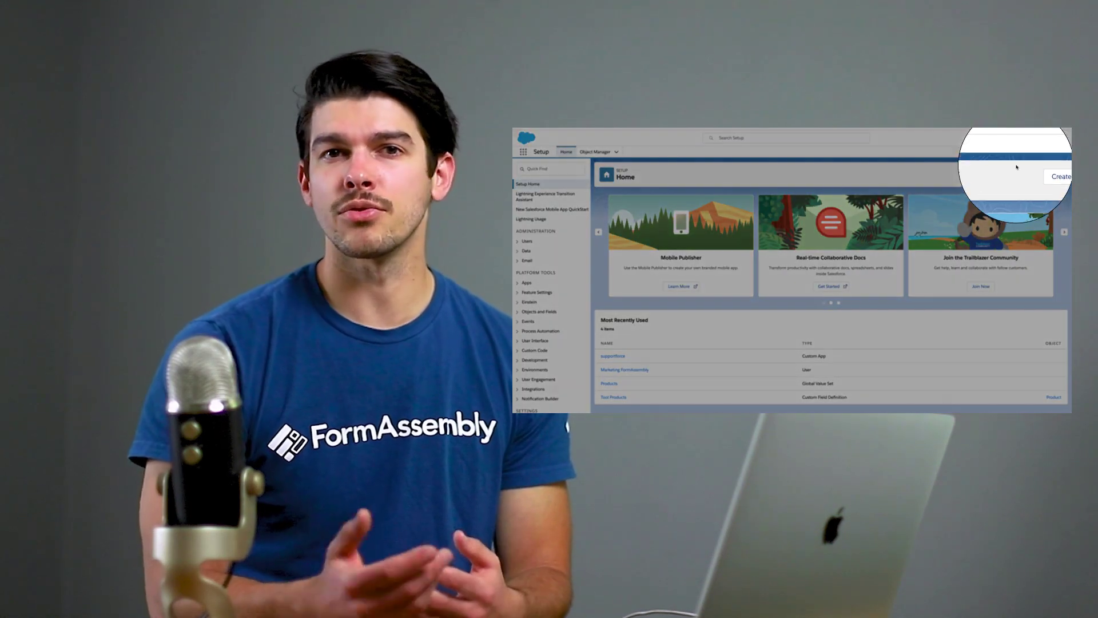
Open the logged-in Salesforce user's Settings from the avatar menu
left_click(1060, 138)
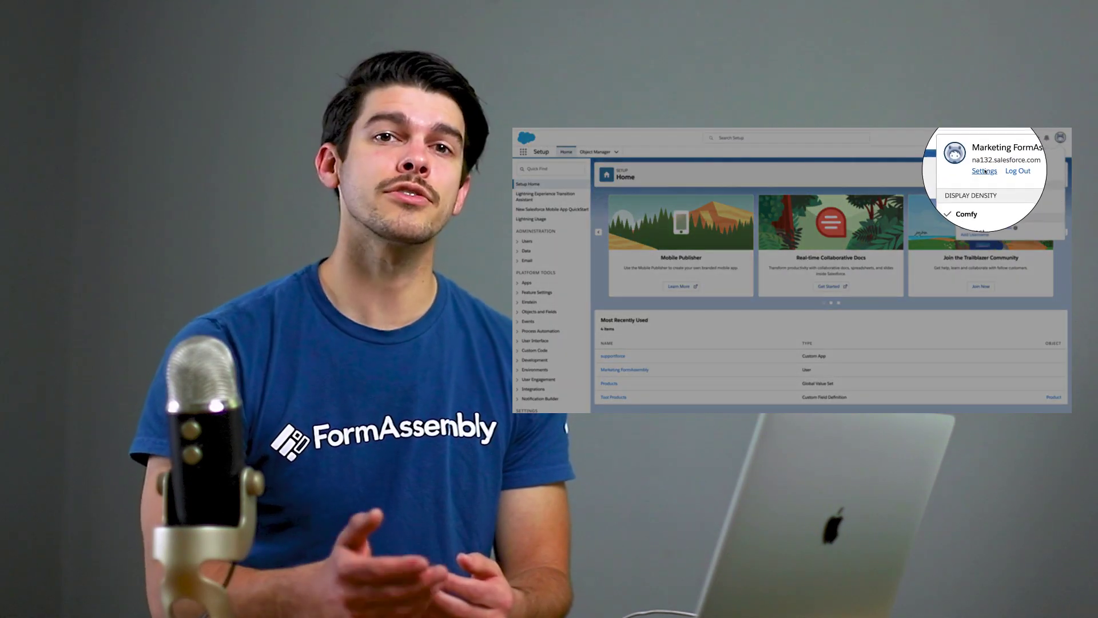
left_click(984, 171)
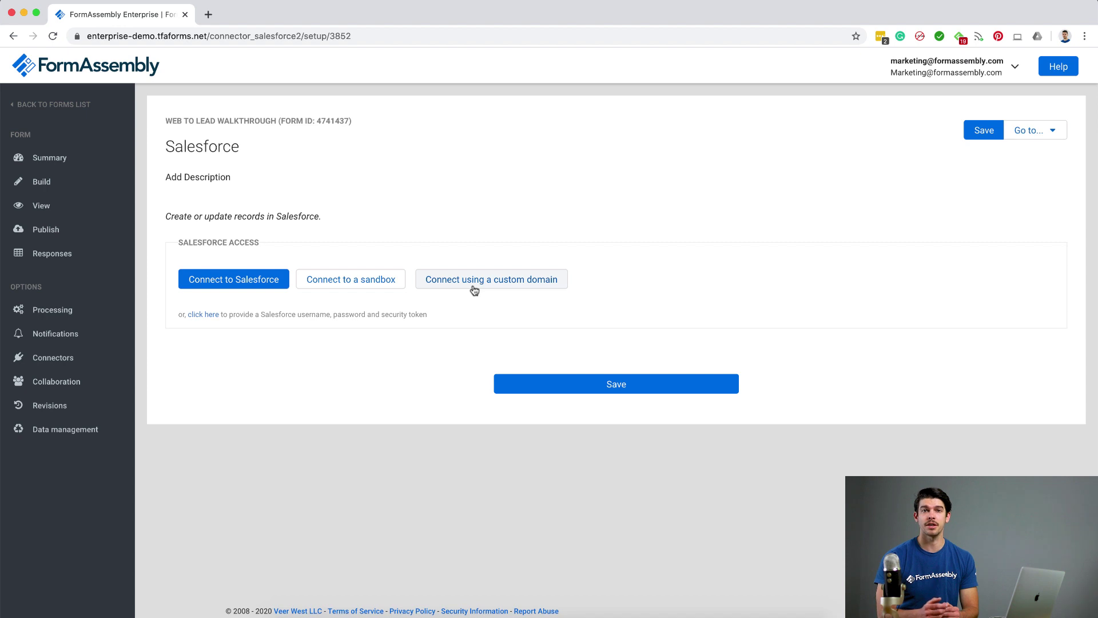
Connect the connector to Salesforce with the saved username and allow FormAssembly access
left_click(245, 280)
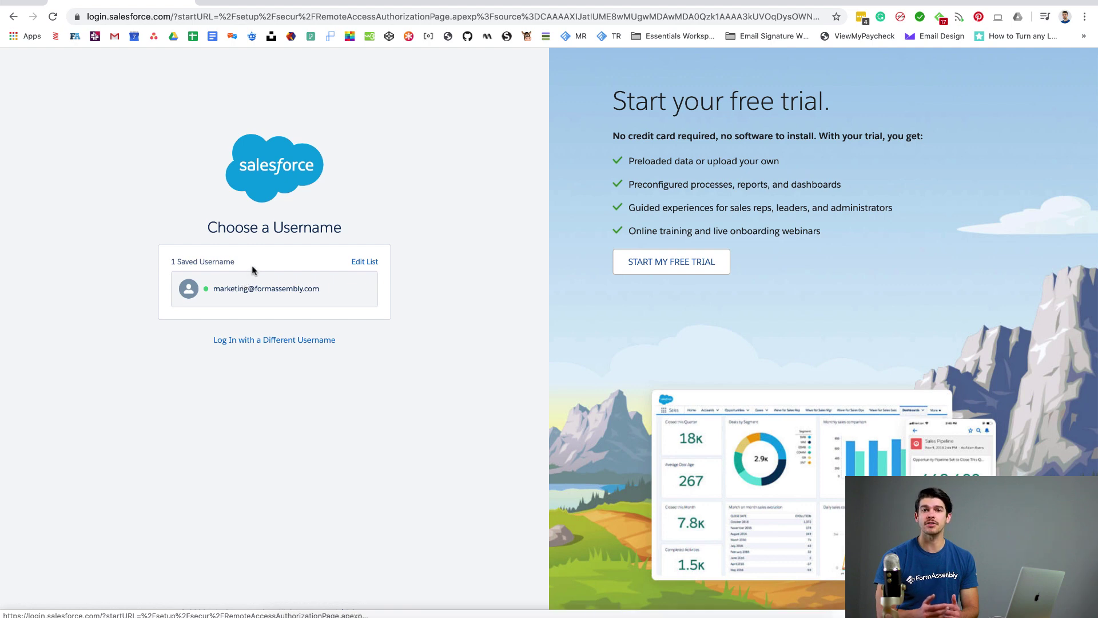
left_click(290, 295)
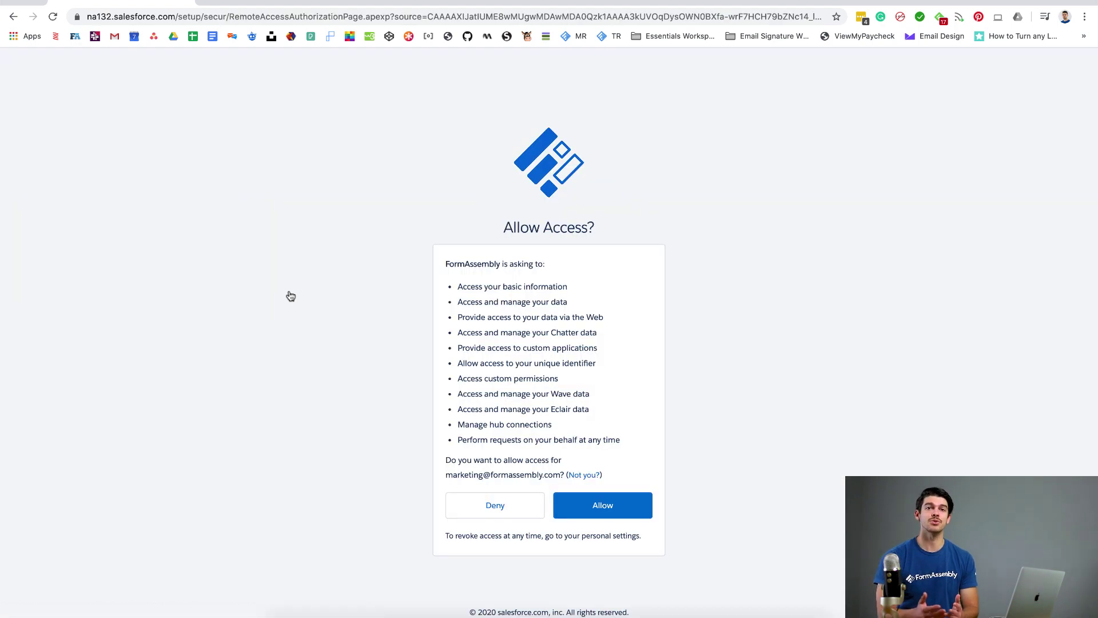
left_click(623, 507)
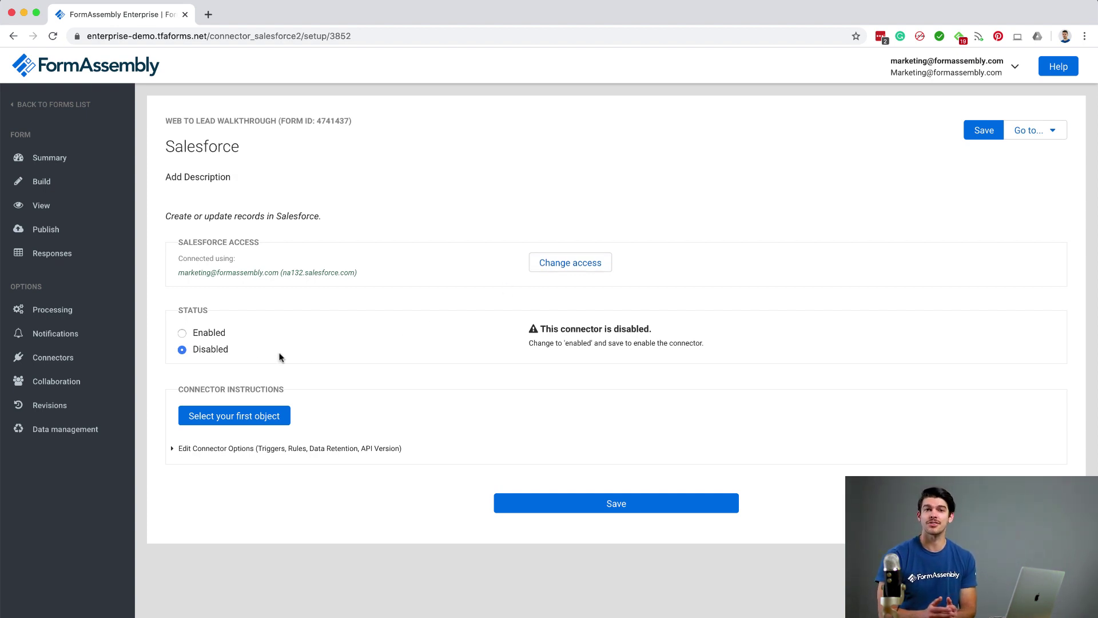
Enable the Salesforce connector and set its first step to create a Lead record
left_click(182, 334)
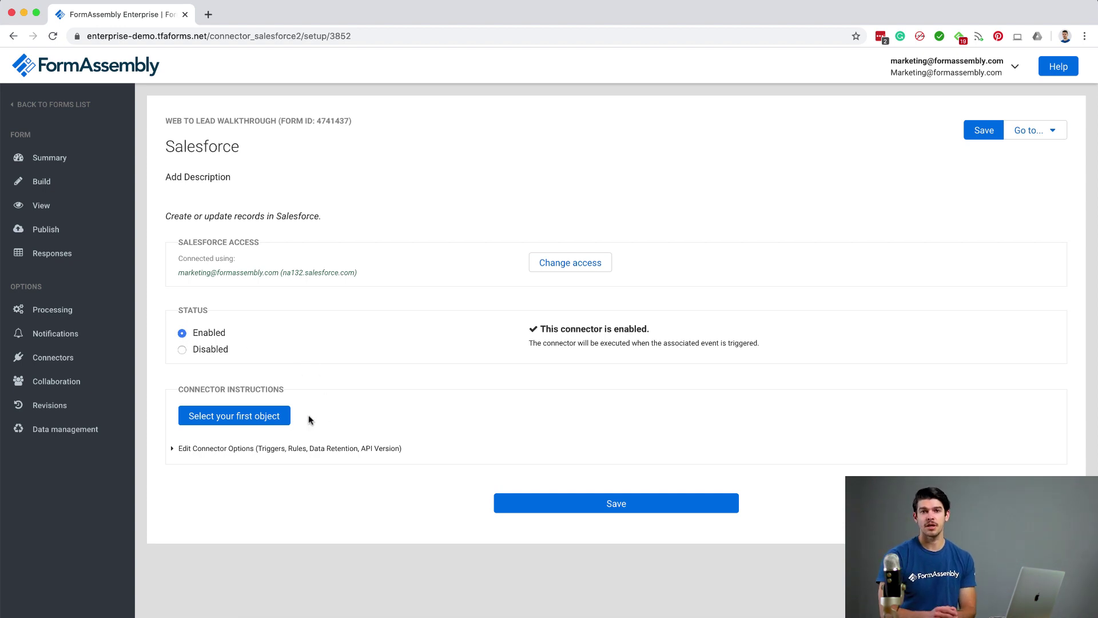
left_click(246, 417)
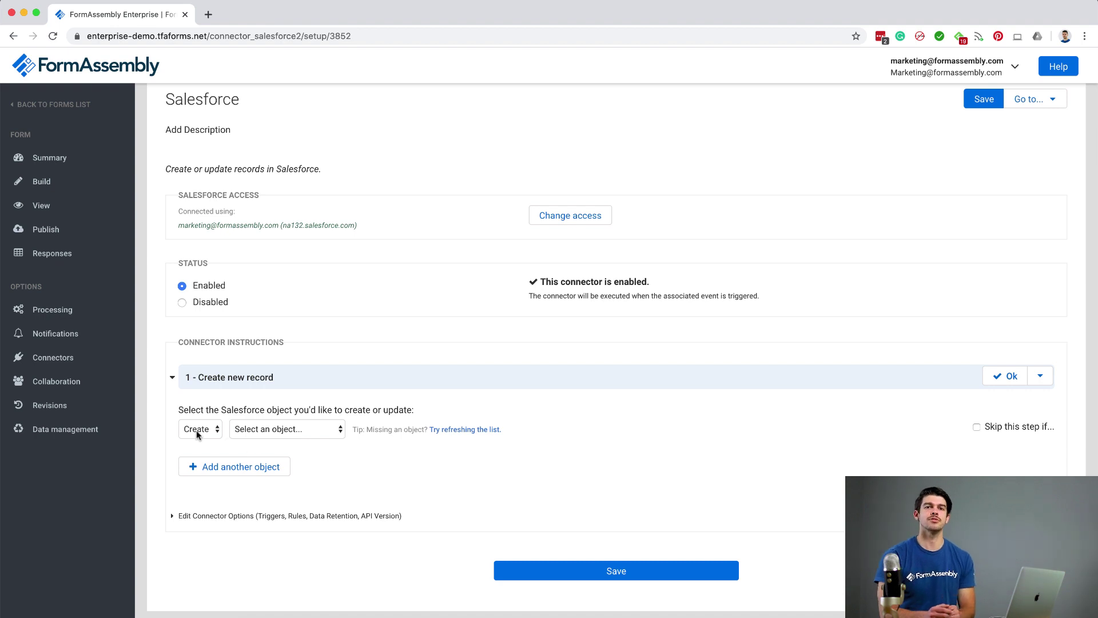
left_click(329, 432)
scroll(329, 430, "down", 15)
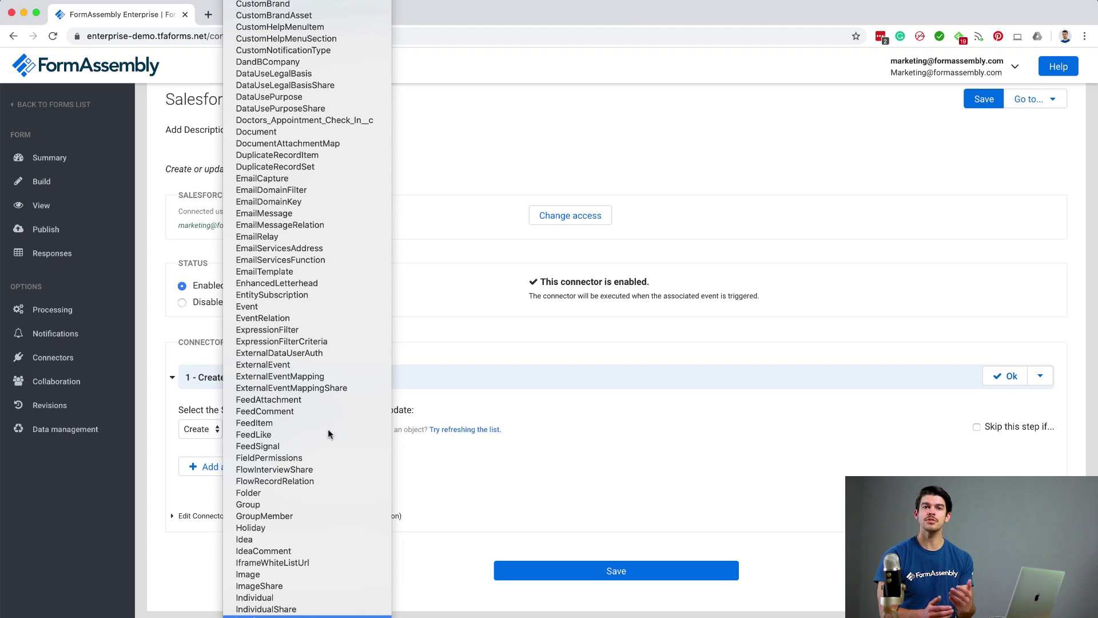
scroll(328, 430, "down", 3)
left_click(251, 554)
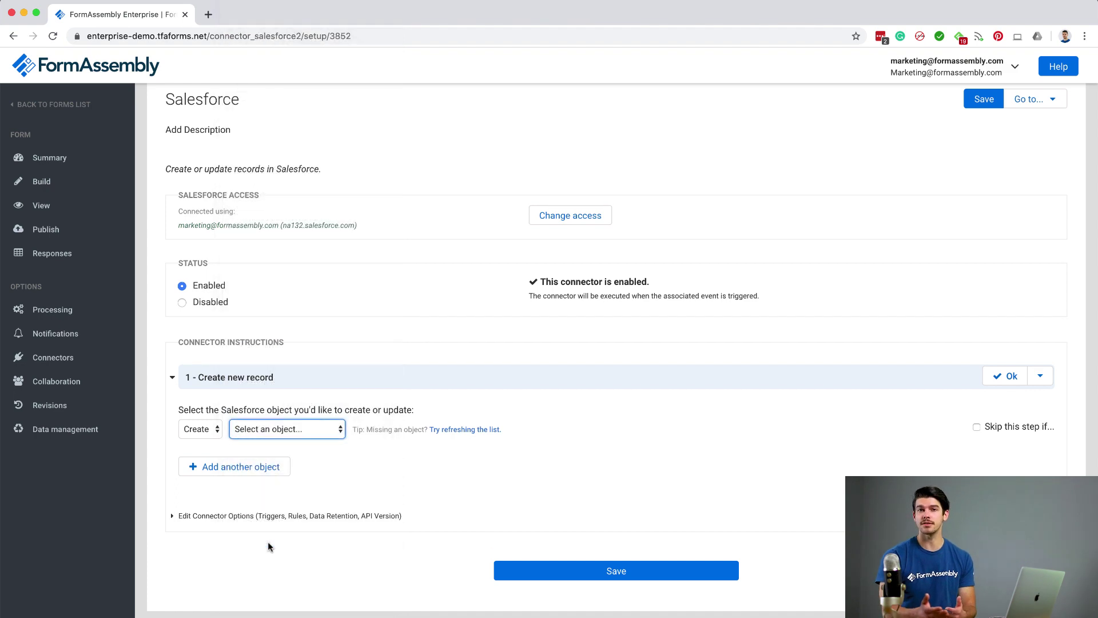
scroll(414, 561, "down", 3)
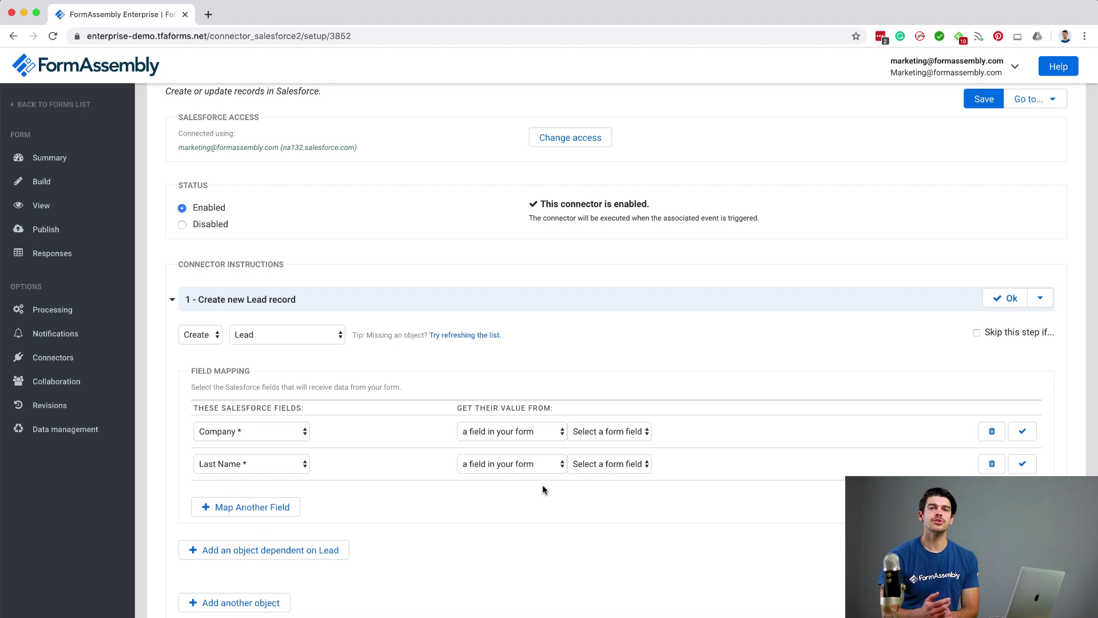
Map the Lead's Company and Last Name to the form's Company and Last Name fields
left_click(543, 432)
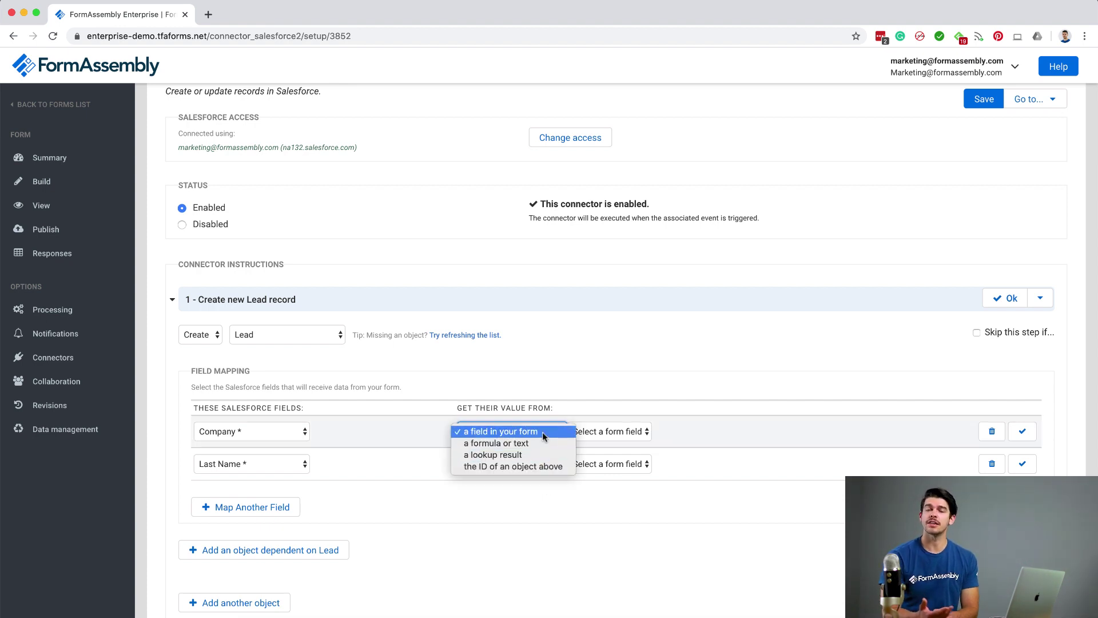
left_click(543, 432)
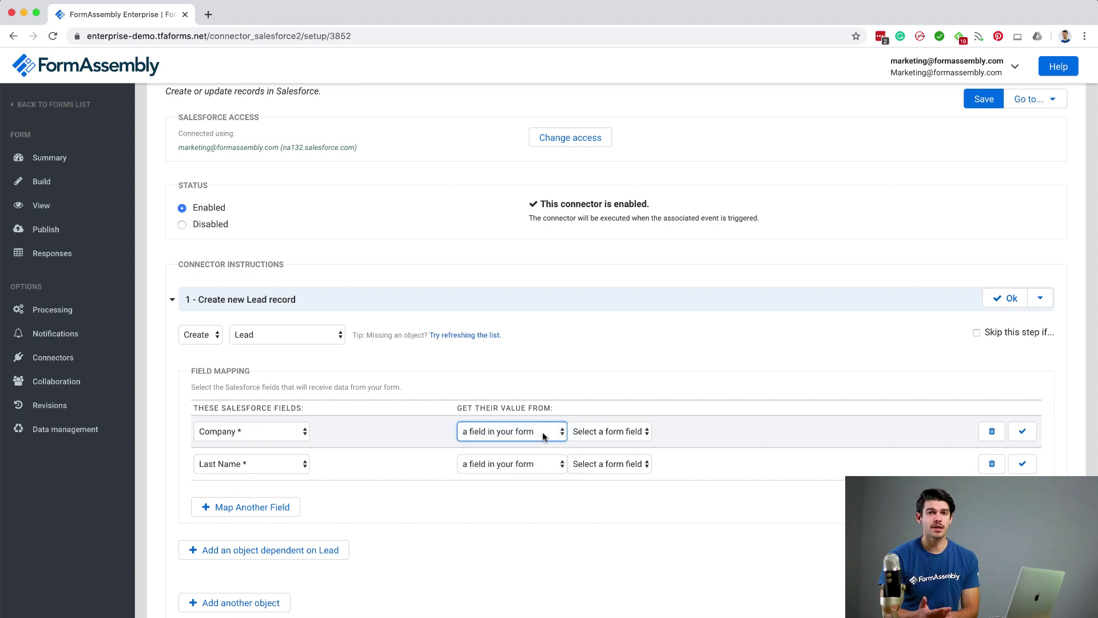
left_click(618, 433)
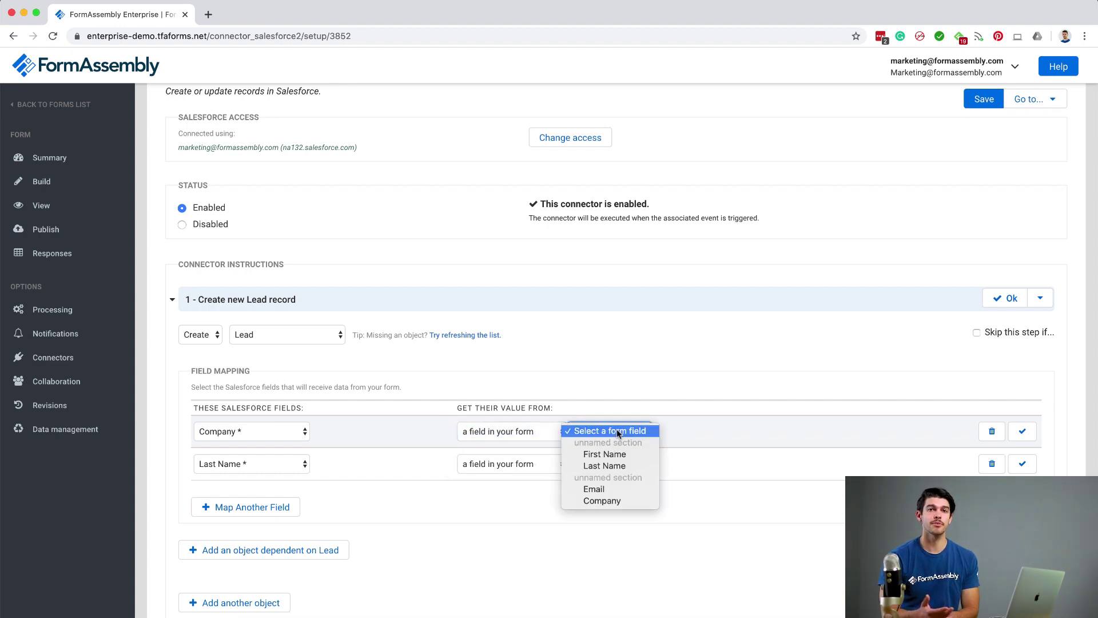
left_click(610, 502)
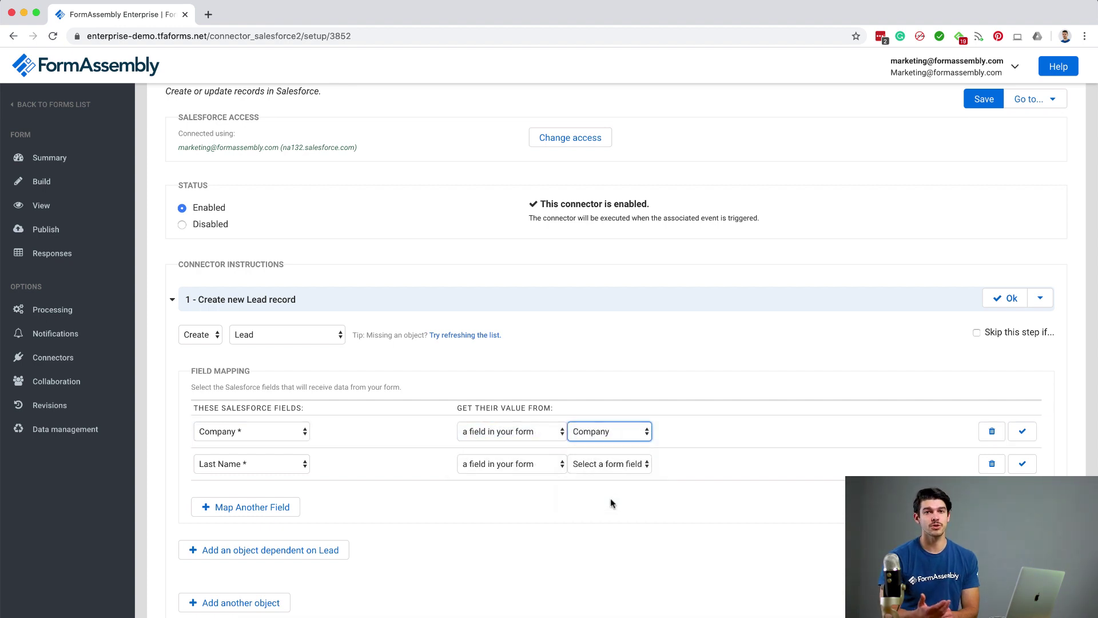
left_click(621, 465)
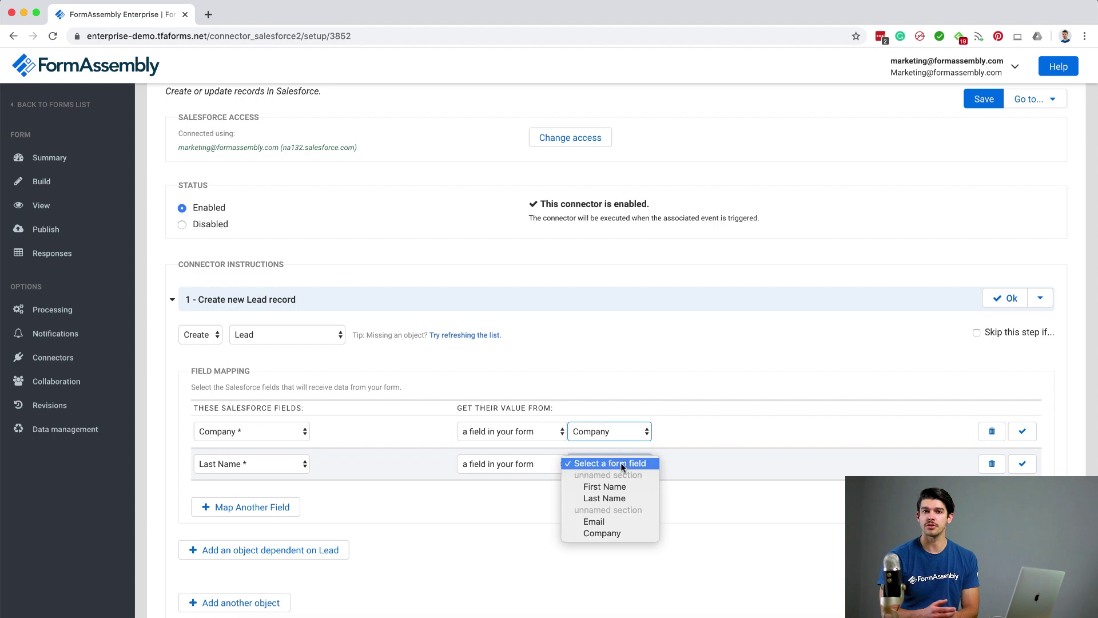
left_click(617, 499)
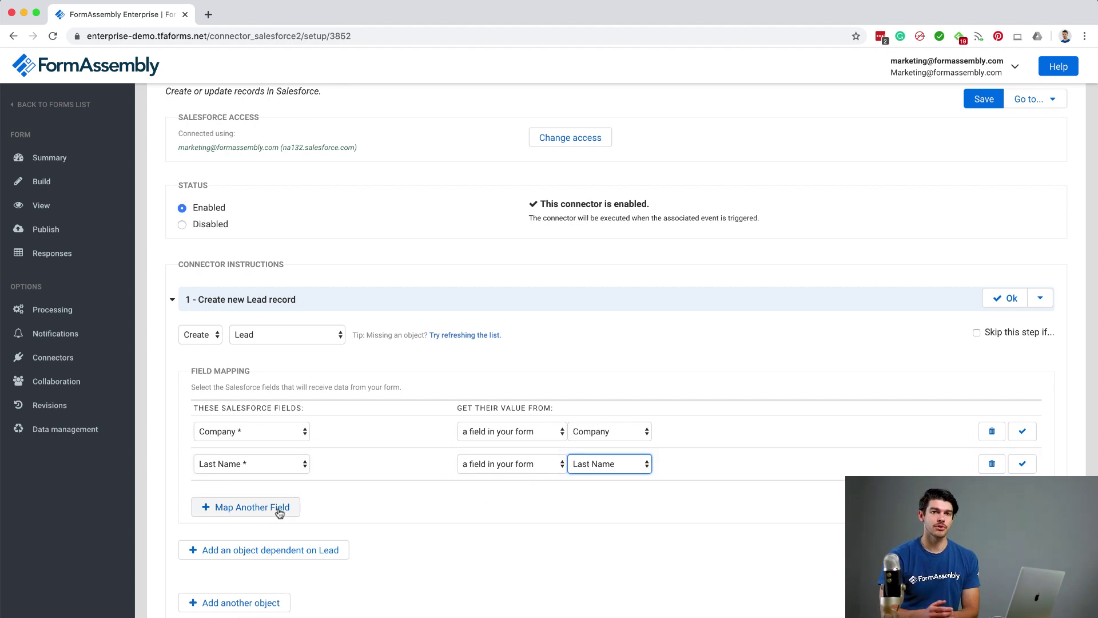
Add an Email mapping row, delete it again, and save the connector settings
left_click(279, 511)
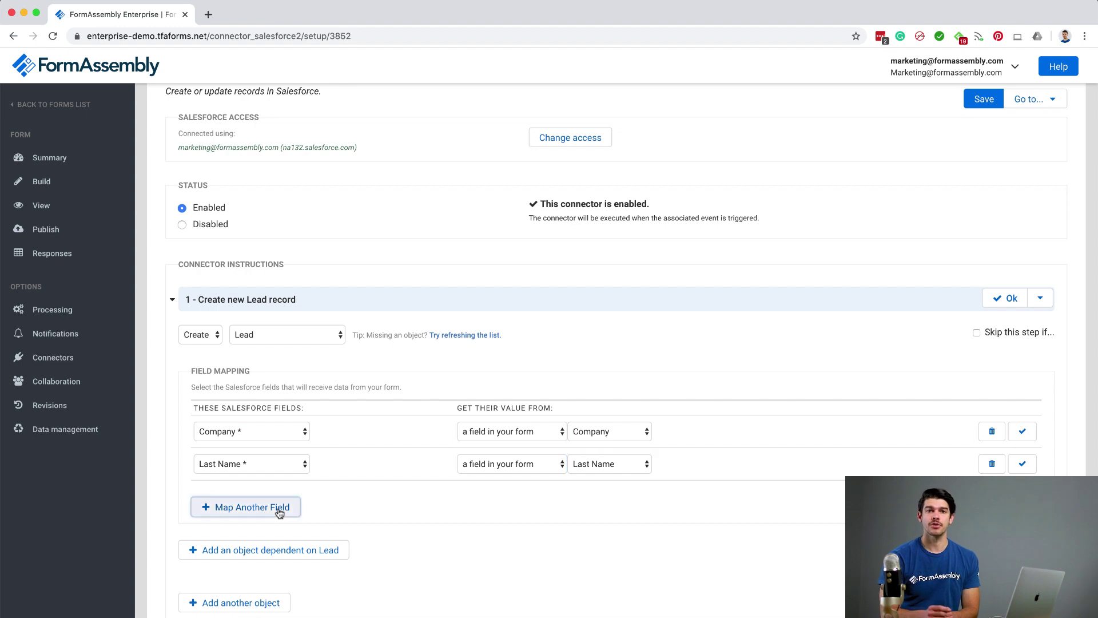
left_click(286, 498)
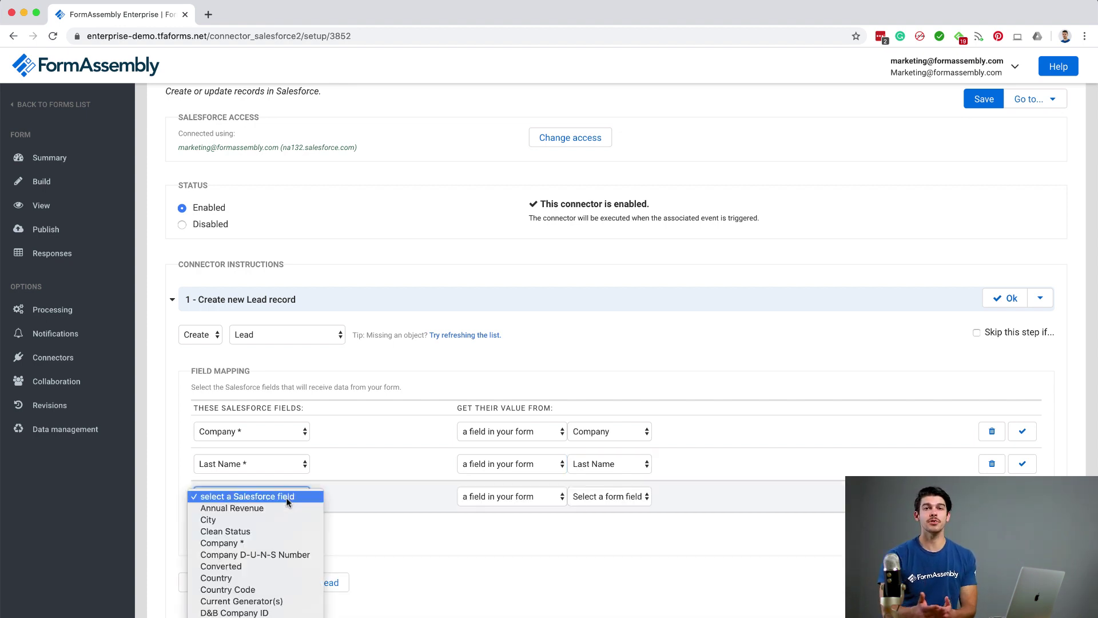
type("email")
key("Return")
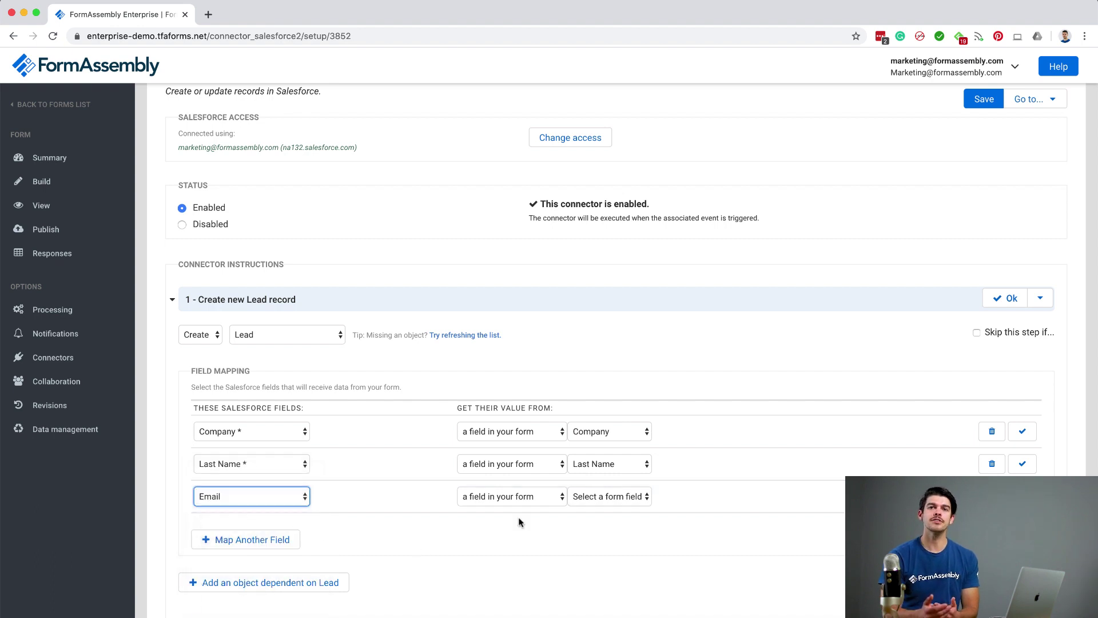
left_click(610, 498)
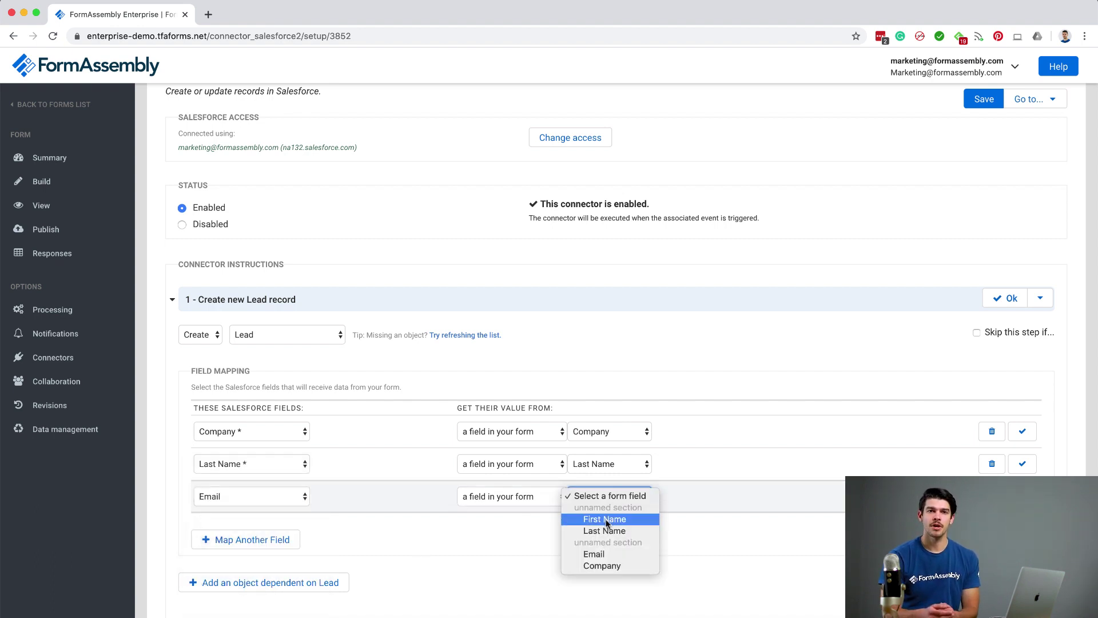
key("Escape")
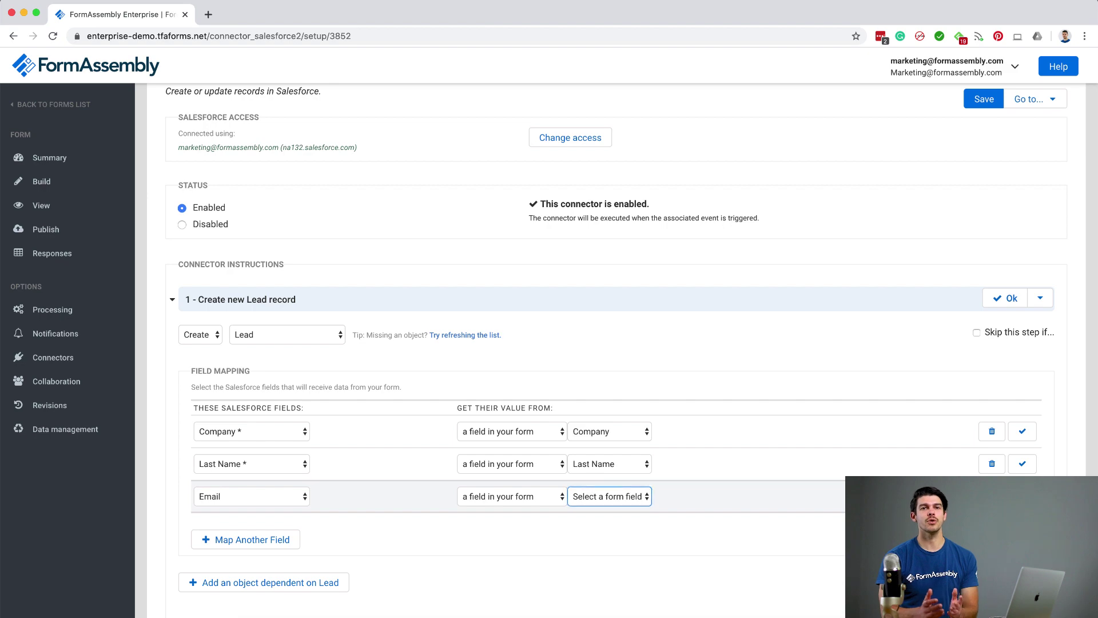
left_click(992, 496)
left_click(687, 384)
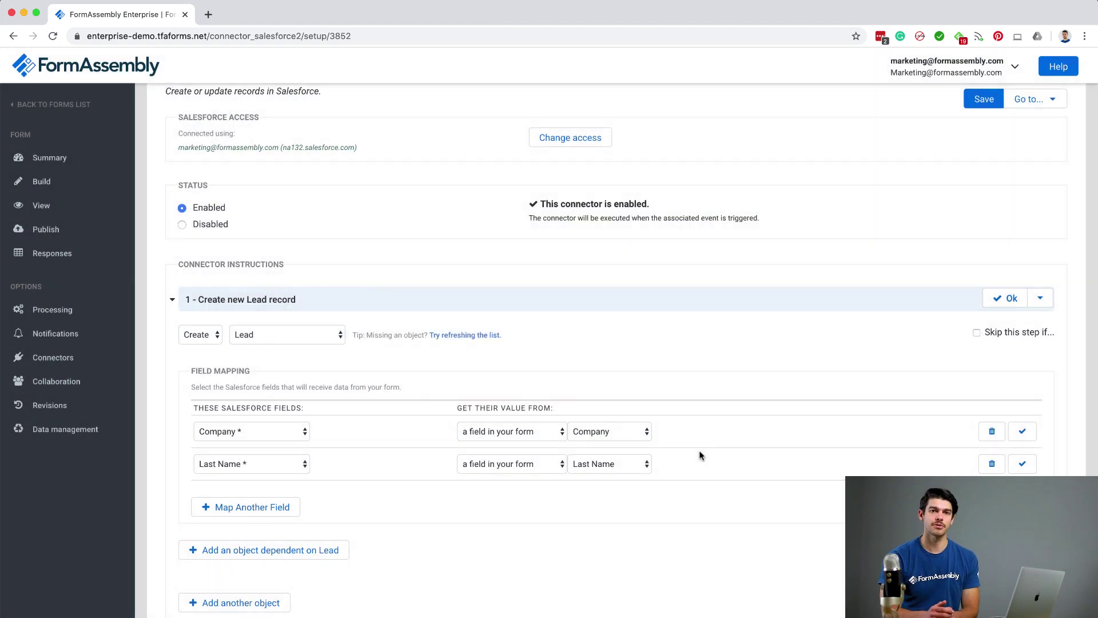
left_click(980, 101)
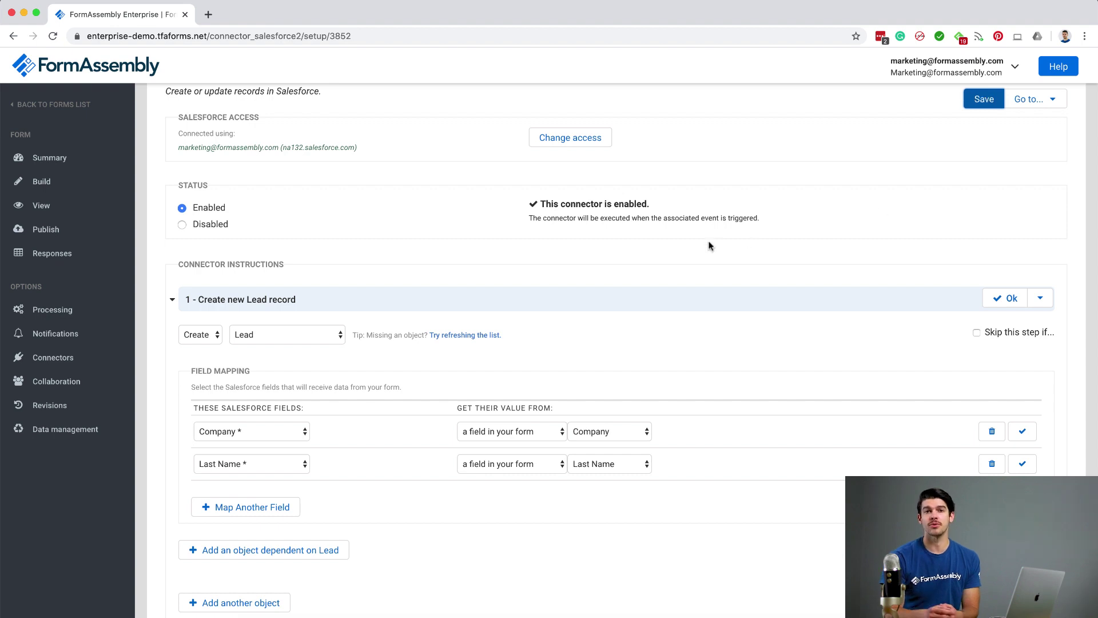
Open the published form's public URL and enter a test lead's first and last name
left_click(85, 236)
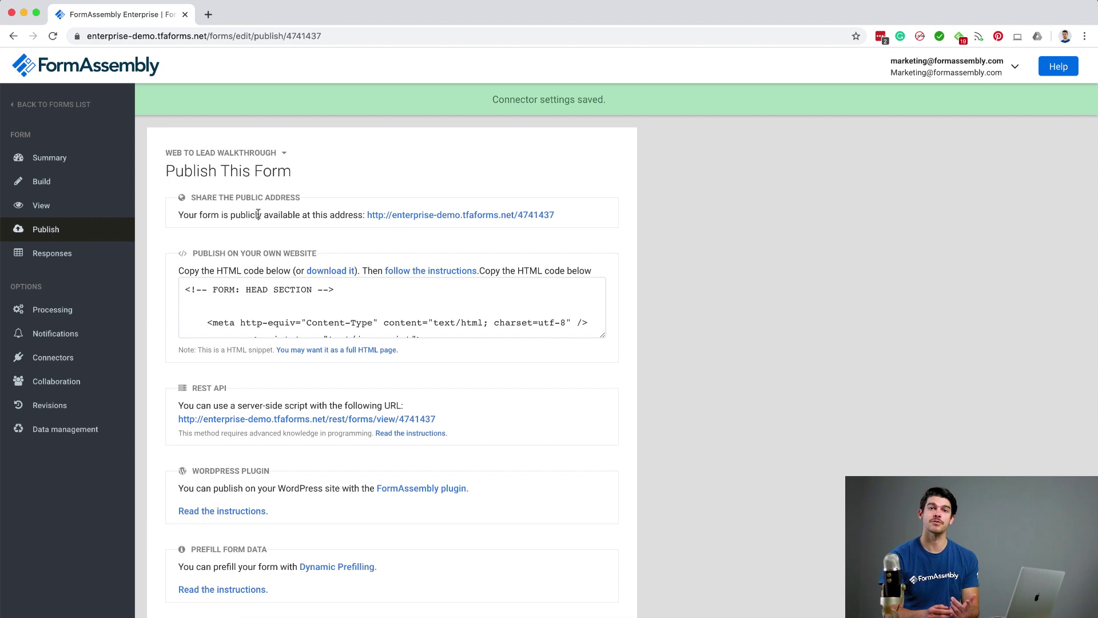
left_click(433, 217)
left_click(357, 170)
key("Tab")
key("Tab")
Fill in the email and company from suggestions, submit, and open the Salesforce connector log
type("du")
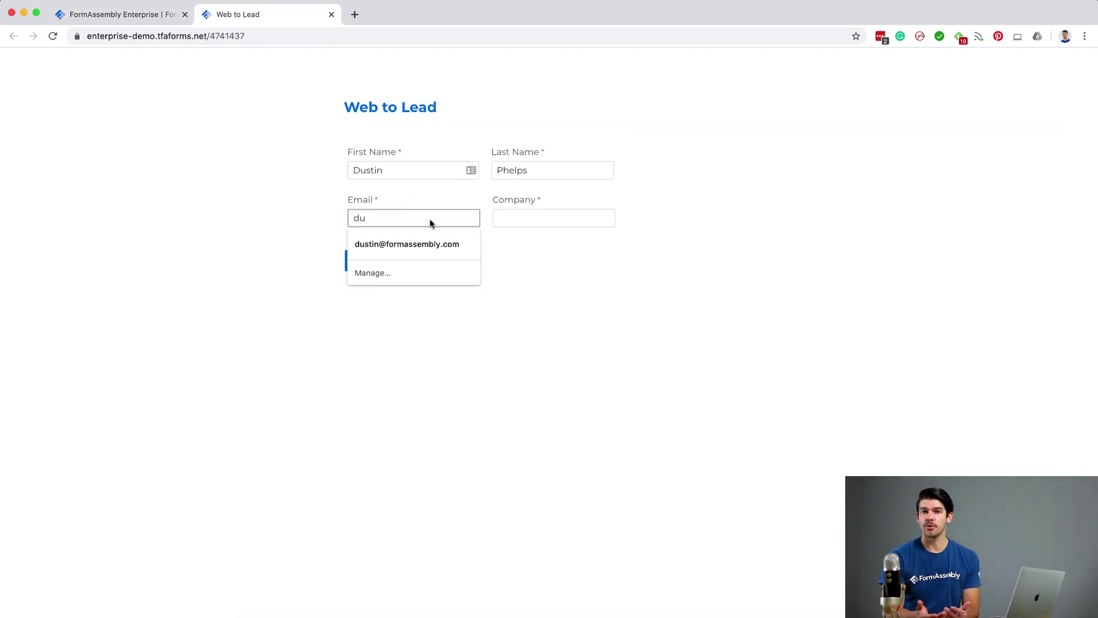
left_click(418, 243)
left_click(522, 218)
left_click(528, 244)
left_click(370, 266)
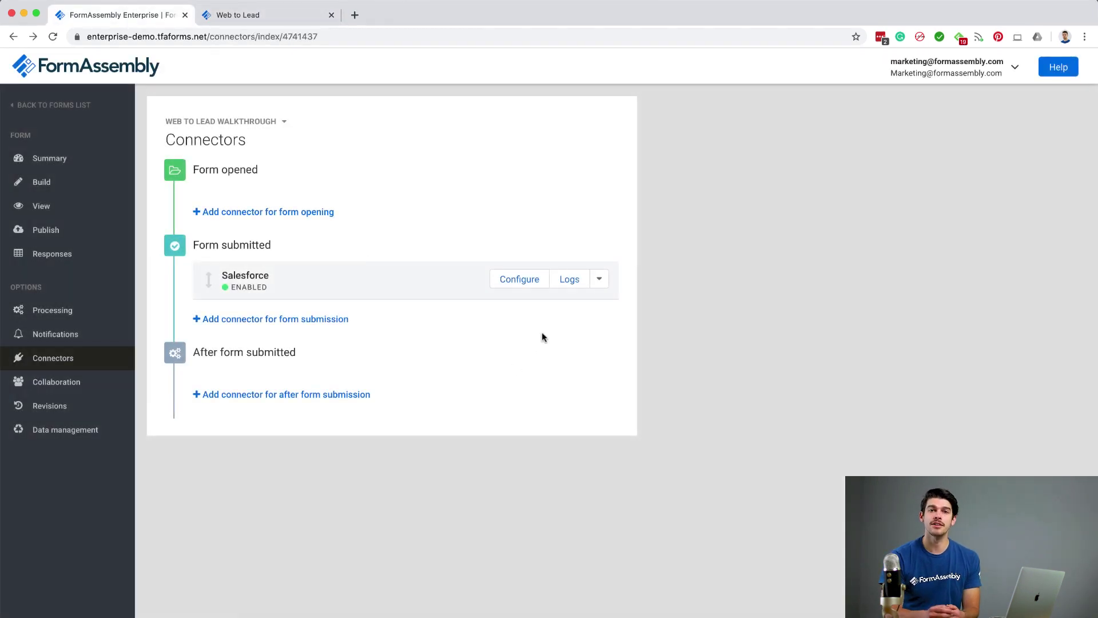
left_click(570, 280)
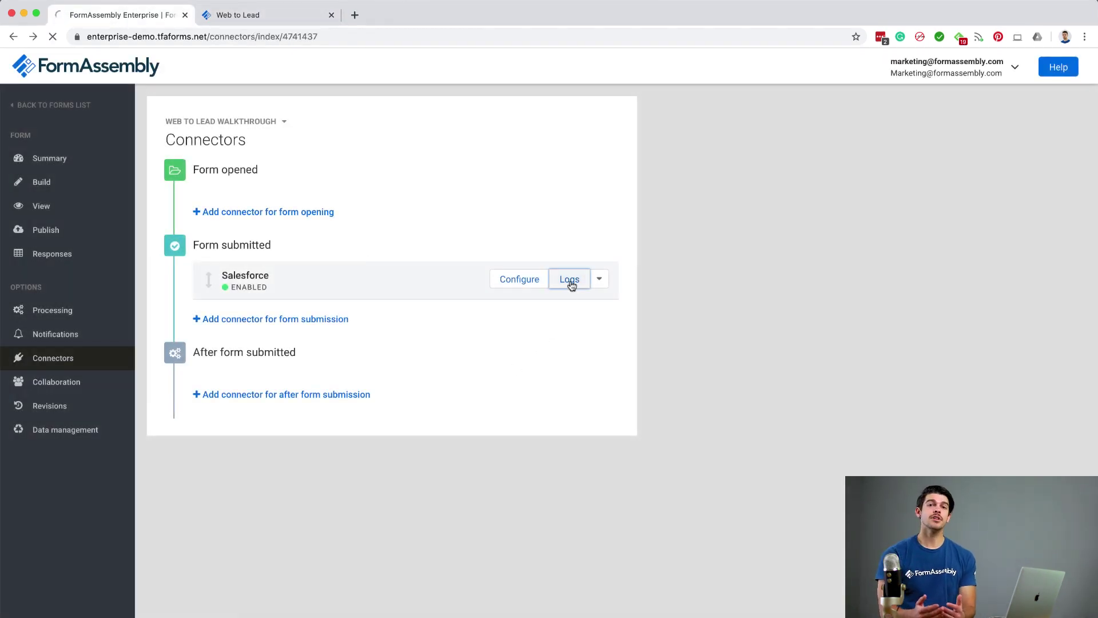